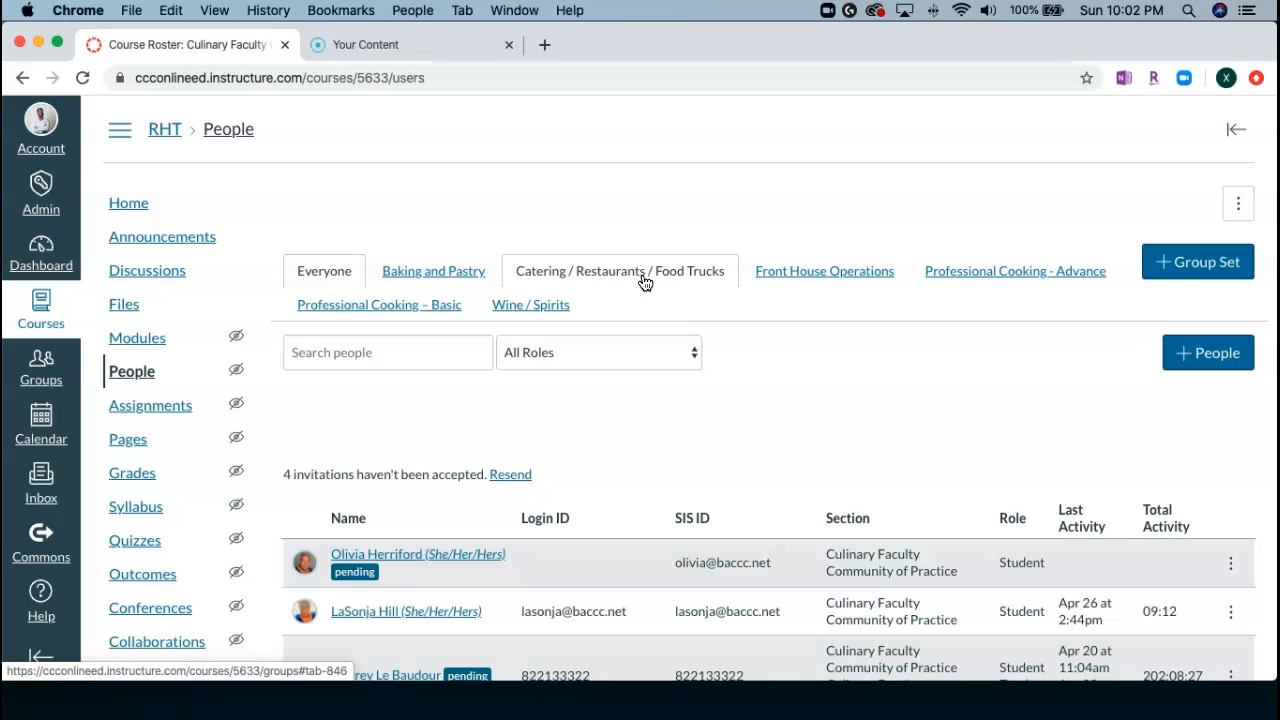
Create a group set named Test Grilling with groups to be made manually.
click(1214, 270)
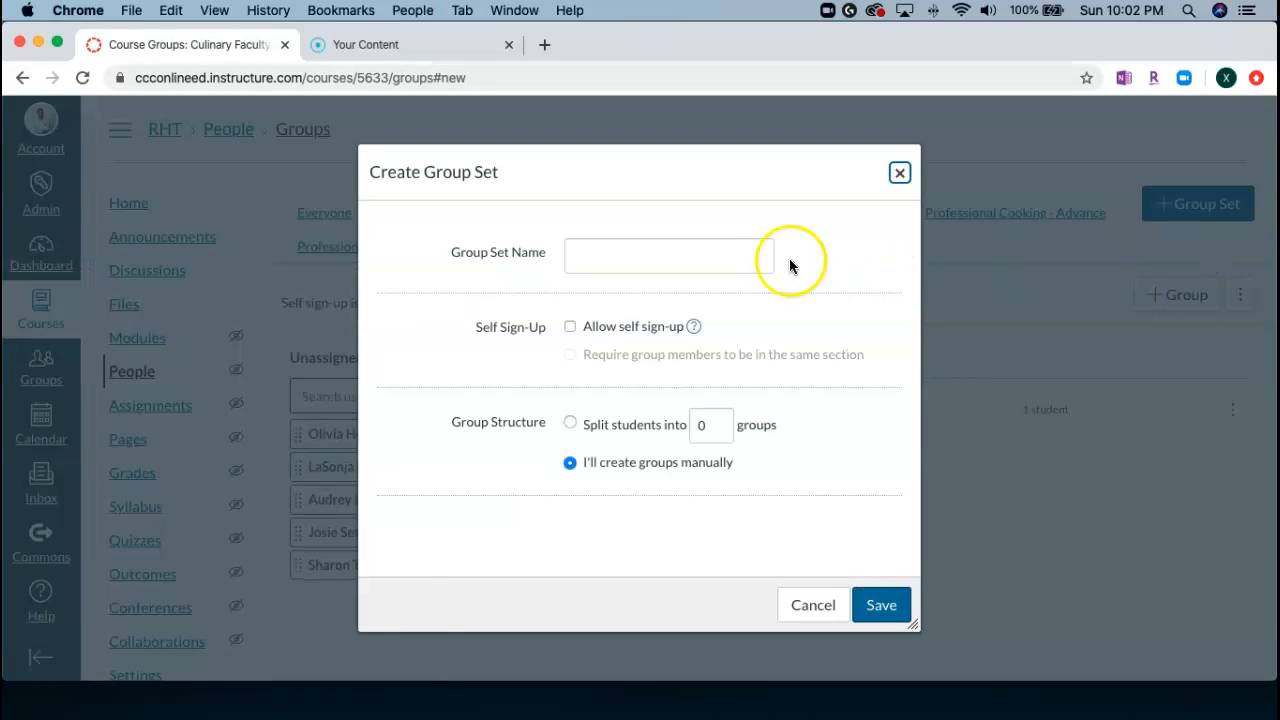
click(665, 261)
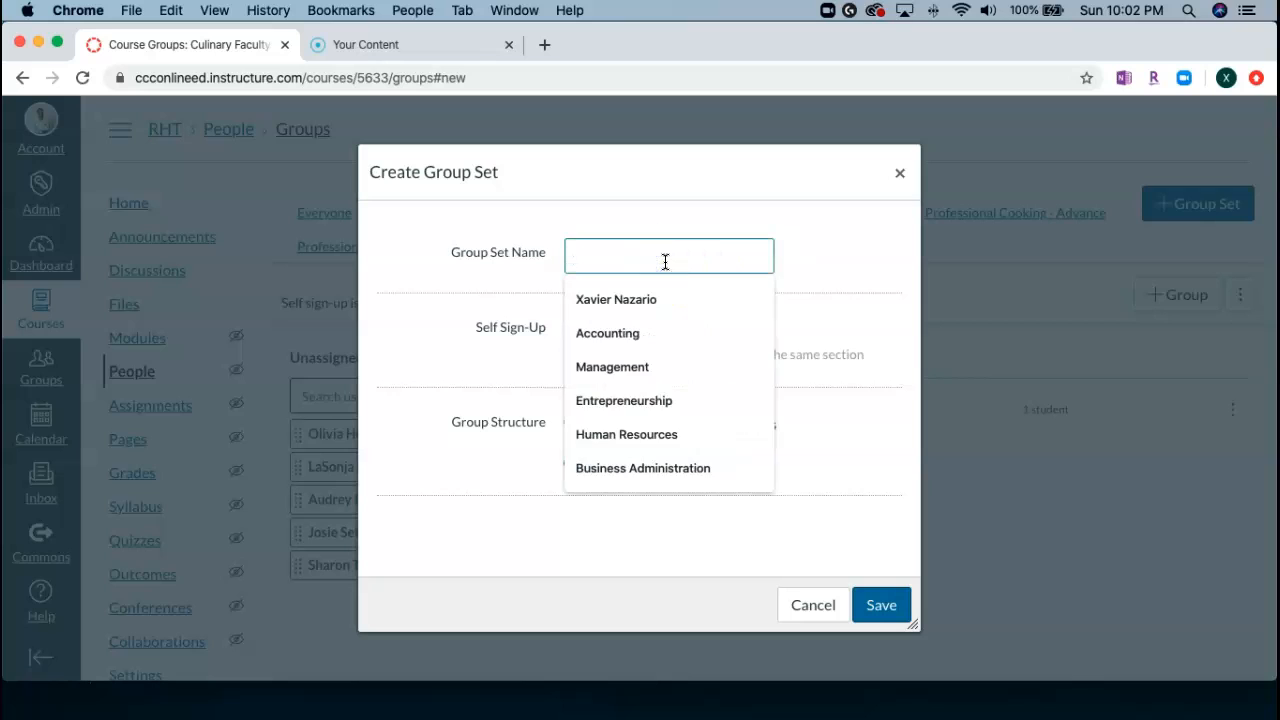
text(Test Grilling)
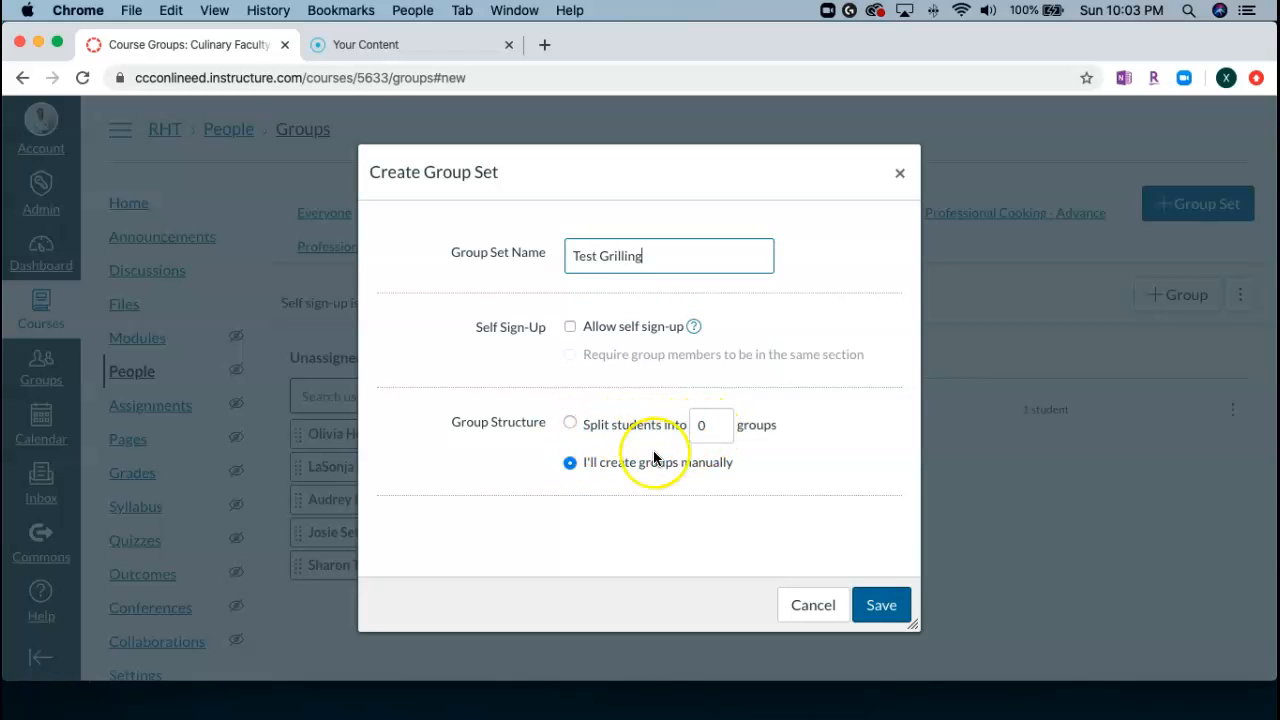
click(881, 605)
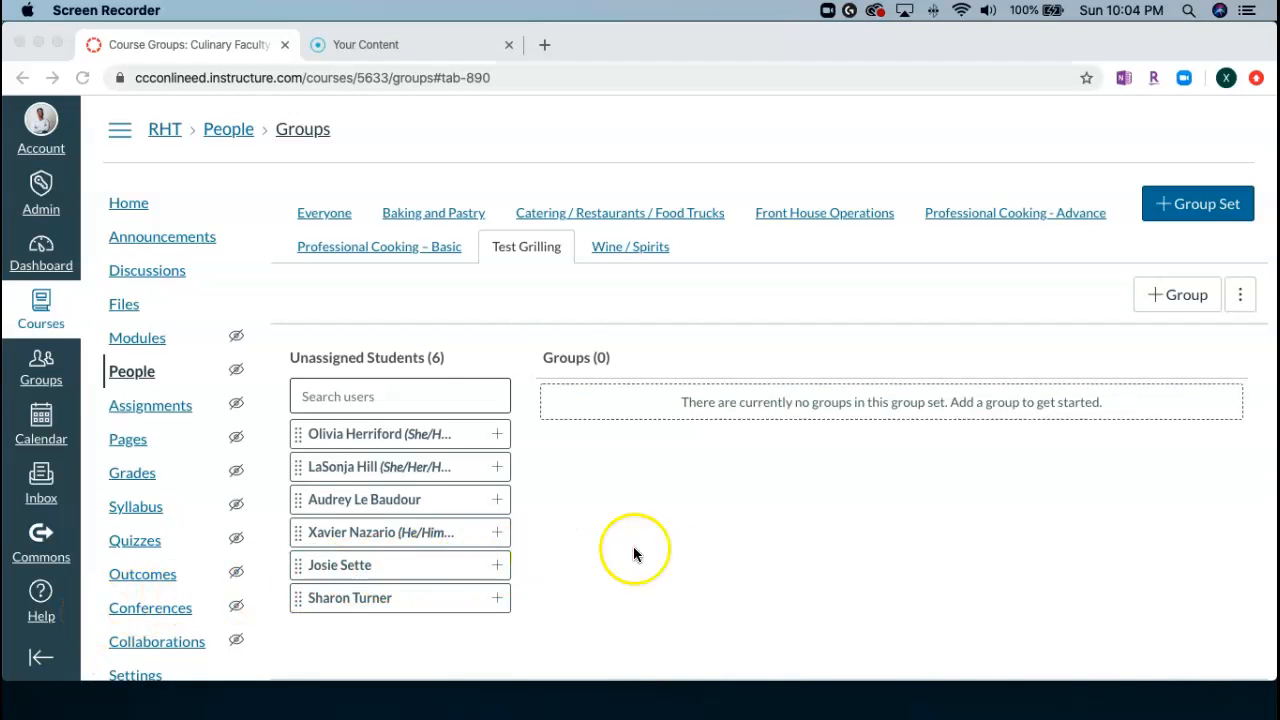
Add a group named Test Grilling to the Test Grilling group set, leaving the member limit blank.
click(1199, 305)
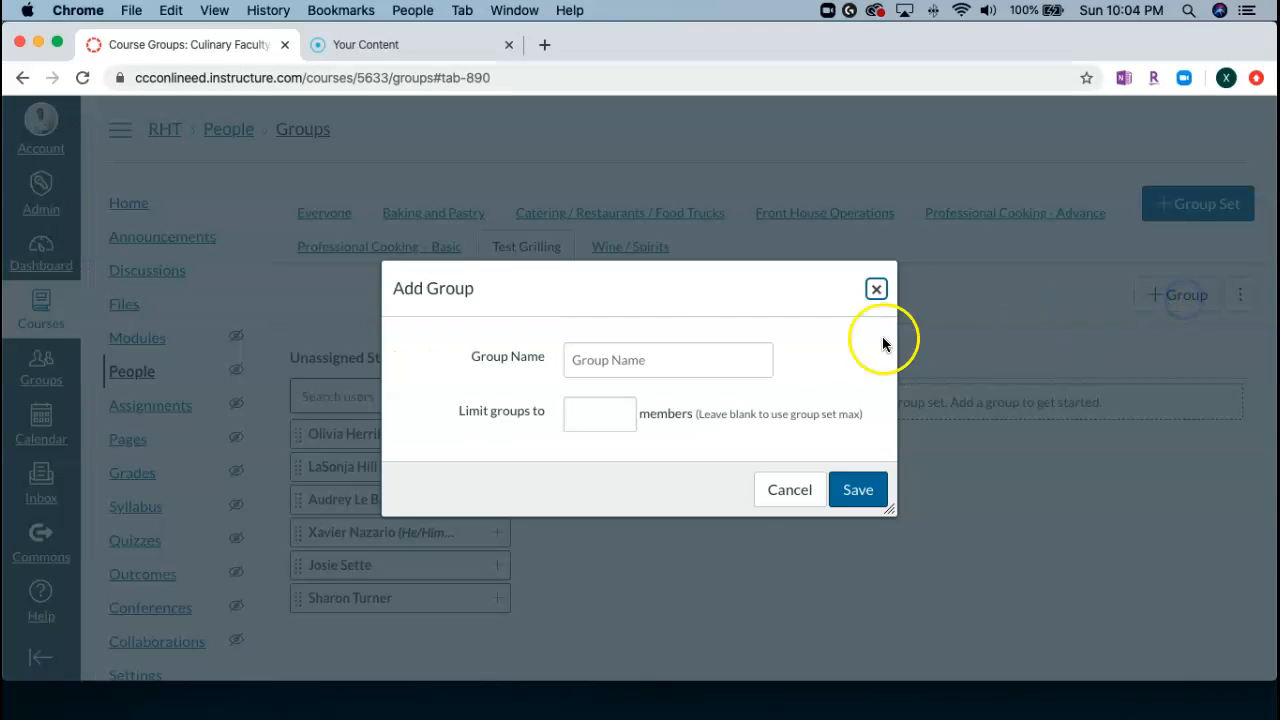
click(640, 367)
text(T)
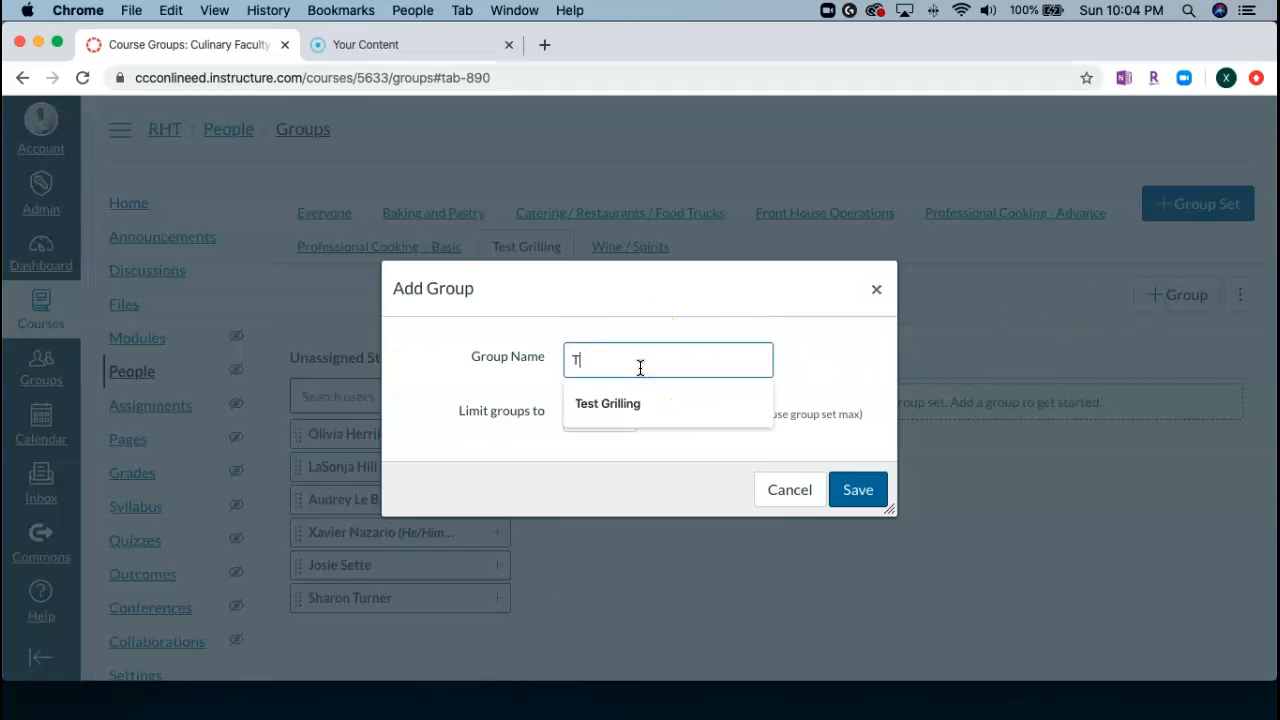
text(est Grilling)
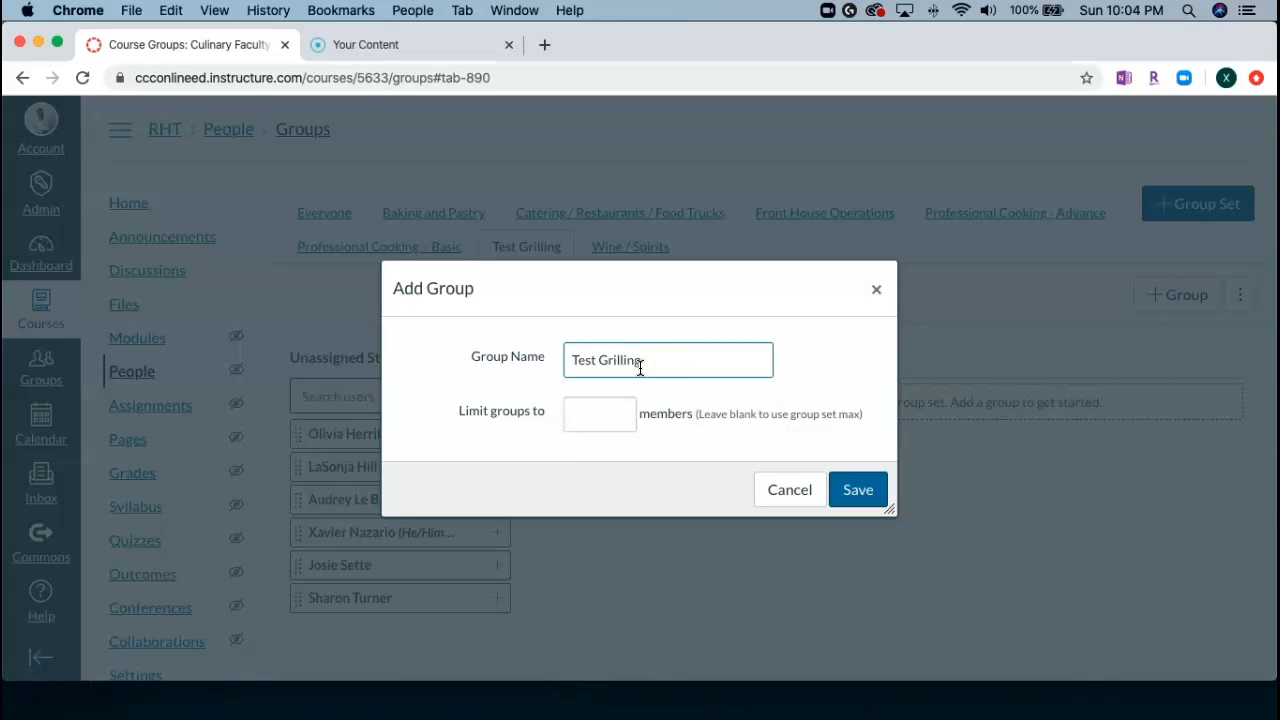
click(610, 418)
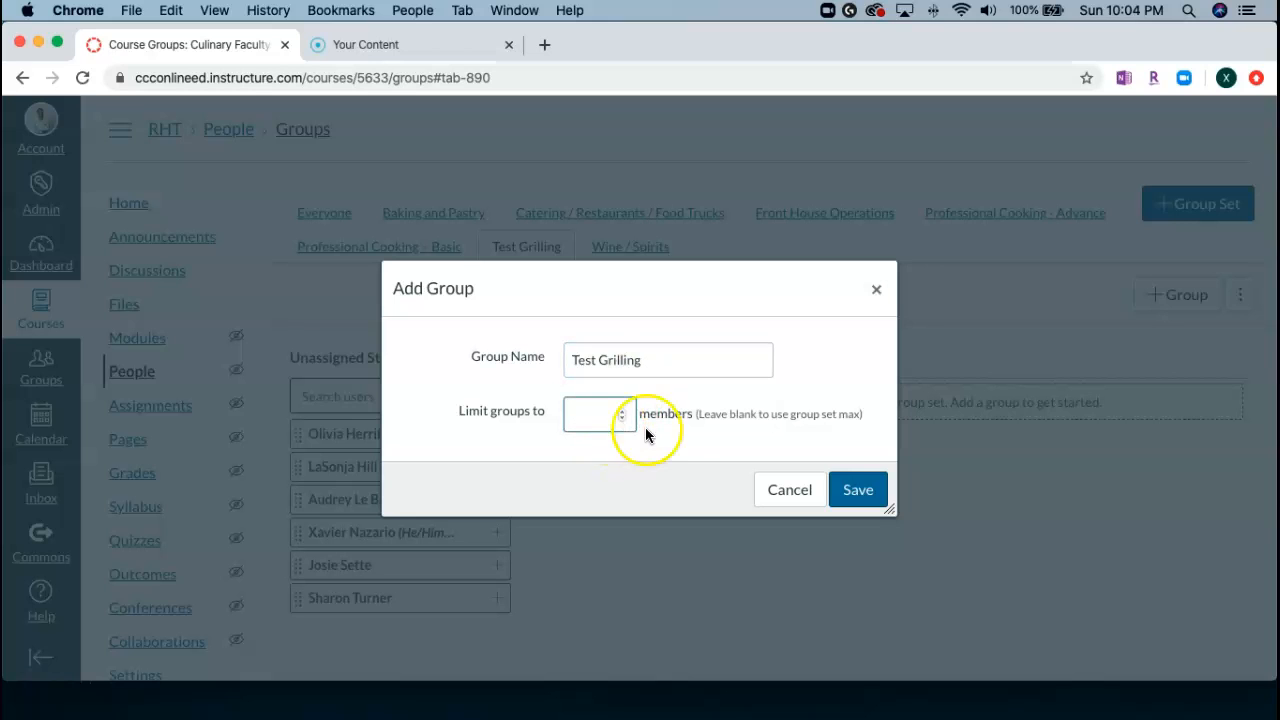
click(857, 490)
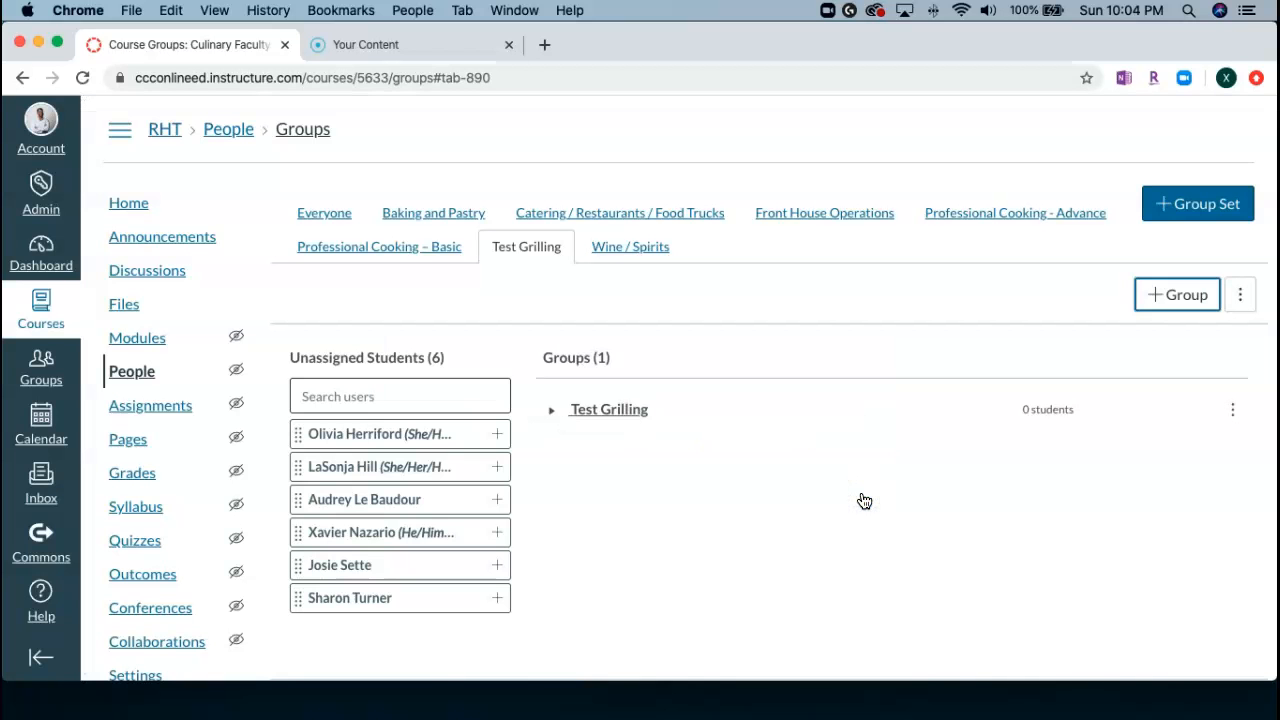
click(857, 493)
Assign the first, fourth and sixth students of the original unassigned list to the Test Grilling group.
drag(379, 447, 588, 407)
drag(345, 508, 651, 411)
drag(345, 548, 694, 414)
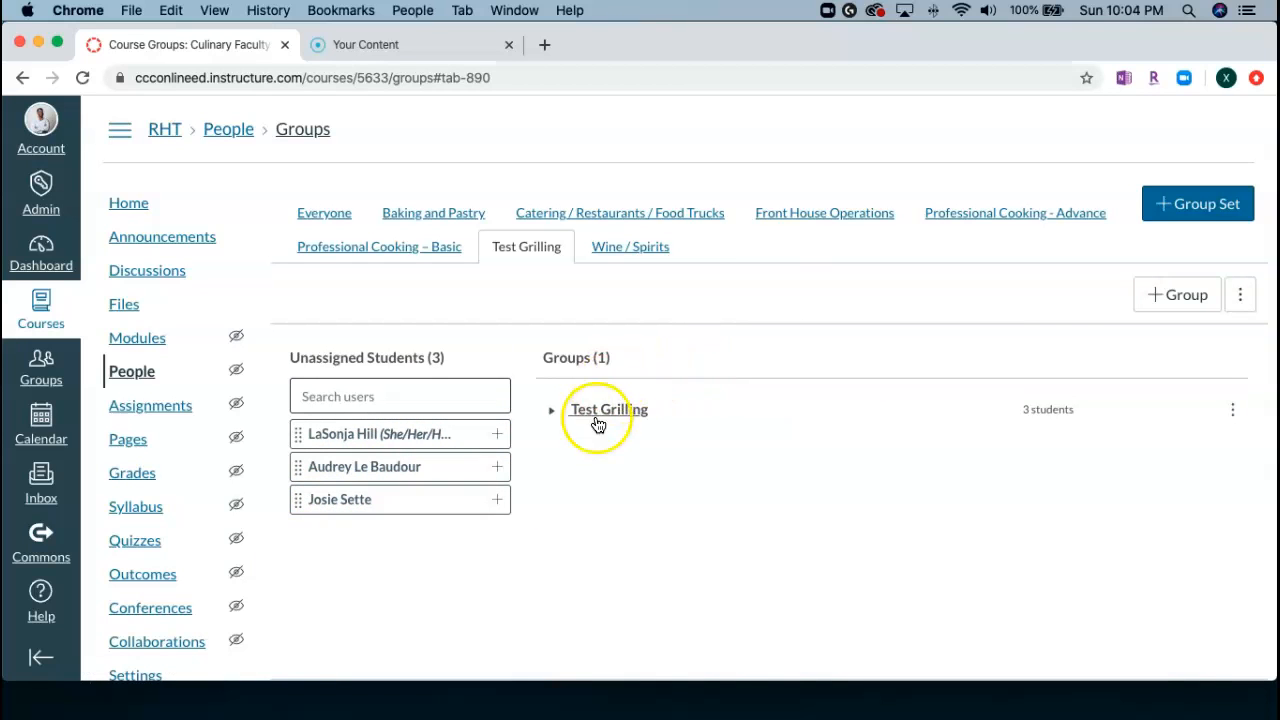
Expand the Test Grilling group's member list and visit the group's homepage.
click(554, 414)
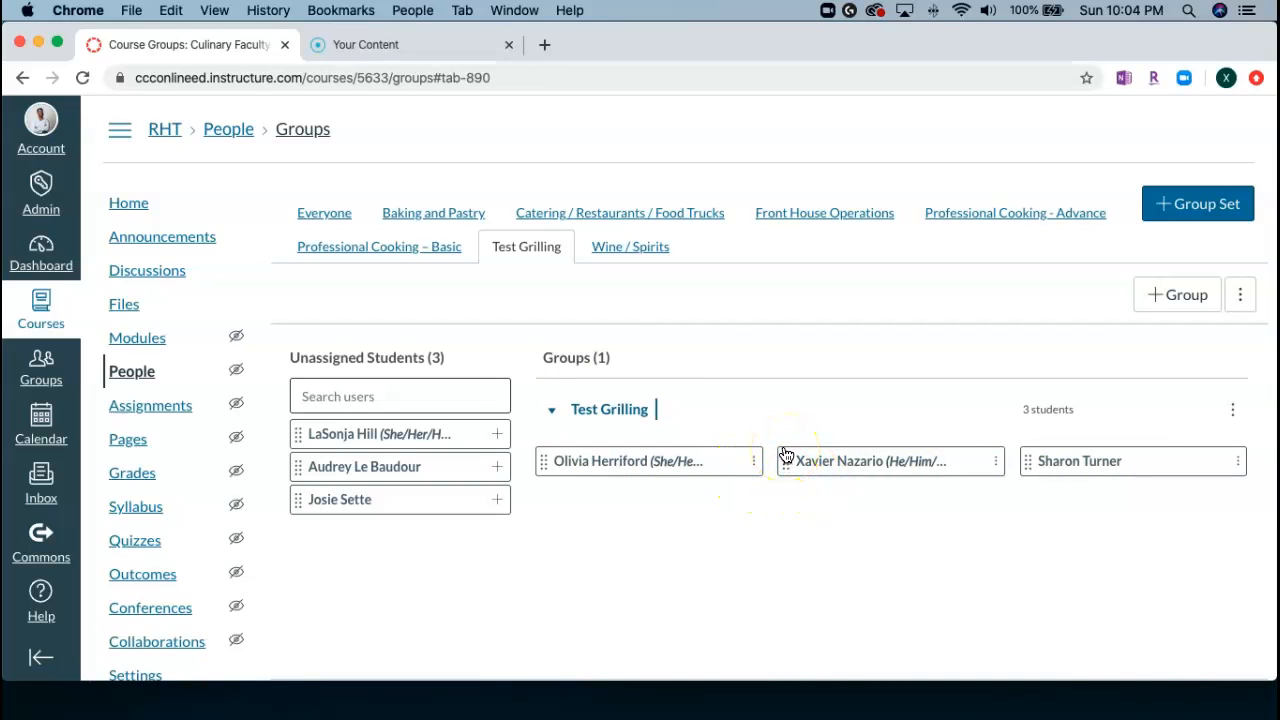
click(1233, 410)
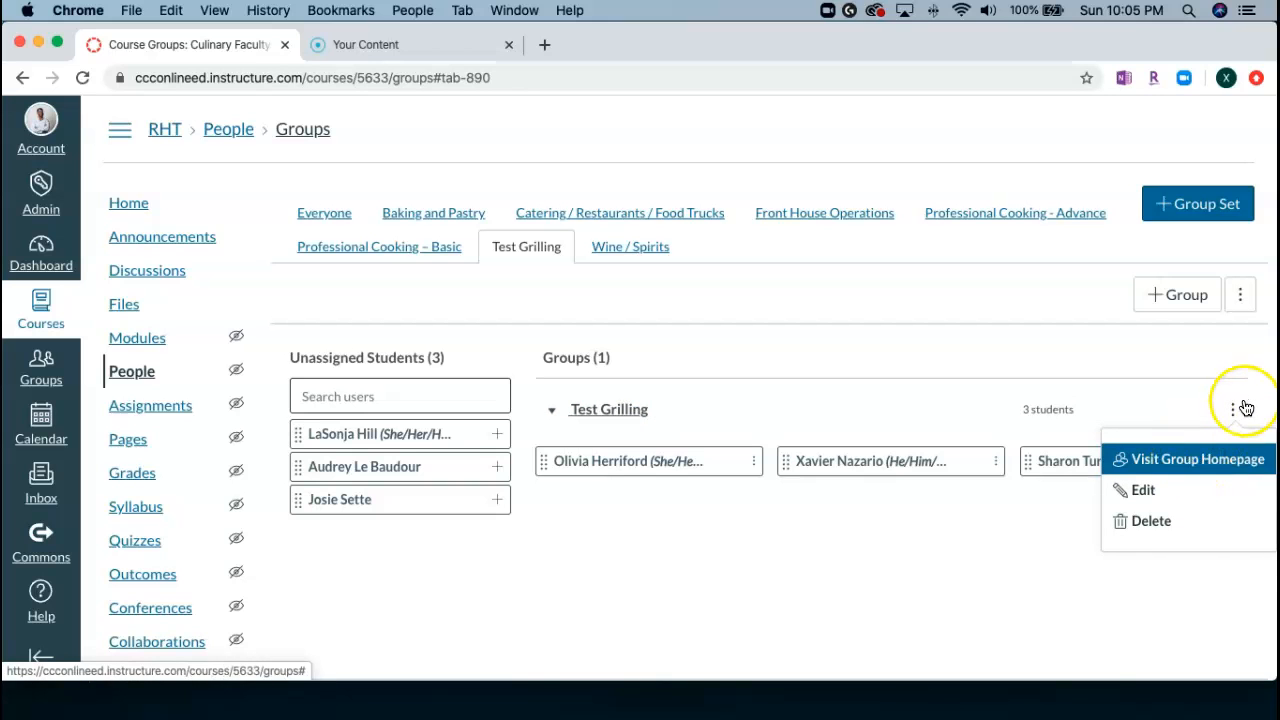
click(1203, 457)
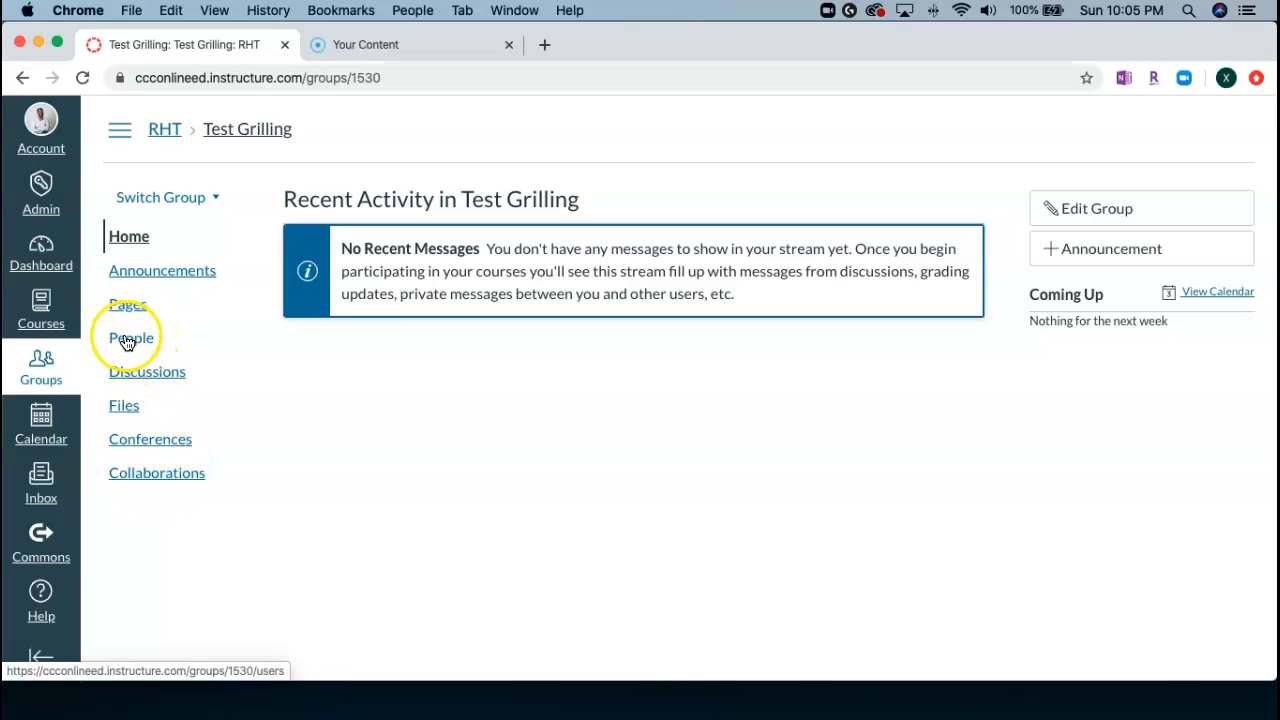
View the group's announcements and the blank form for a new announcement, and leave it without saving.
click(134, 272)
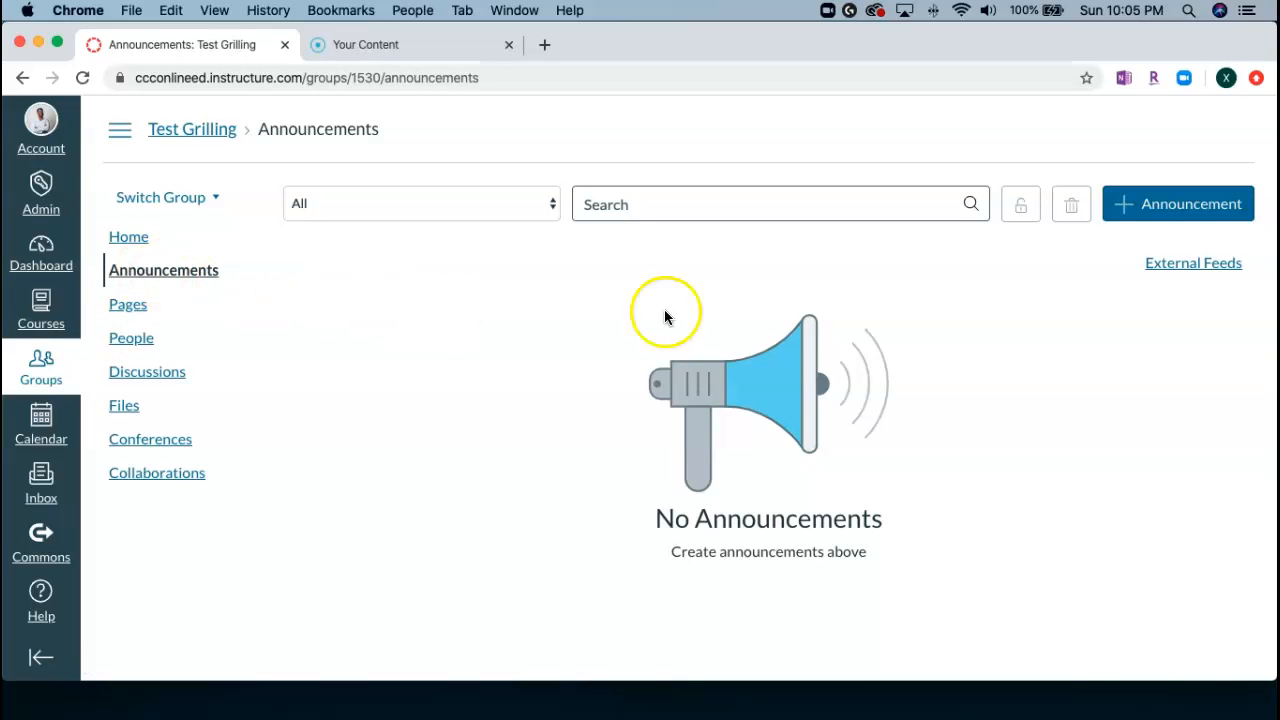
click(1157, 207)
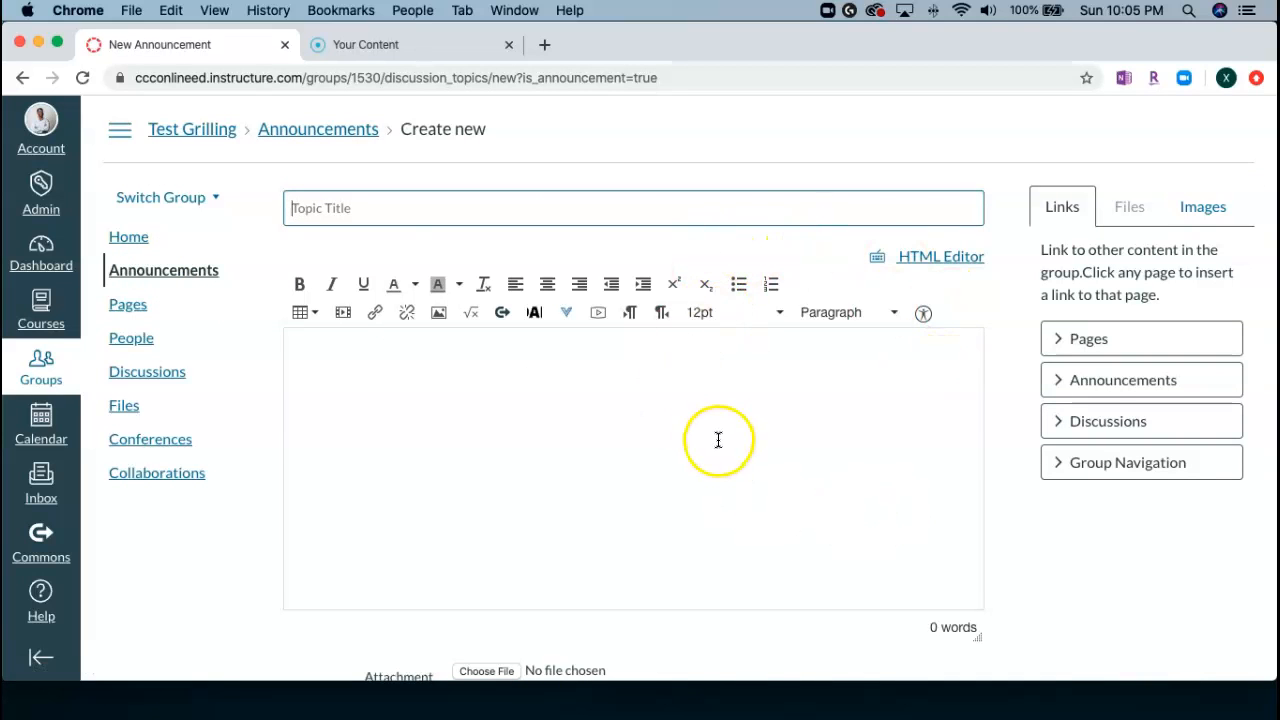
scroll(777, 540, down, 5)
click(880, 627)
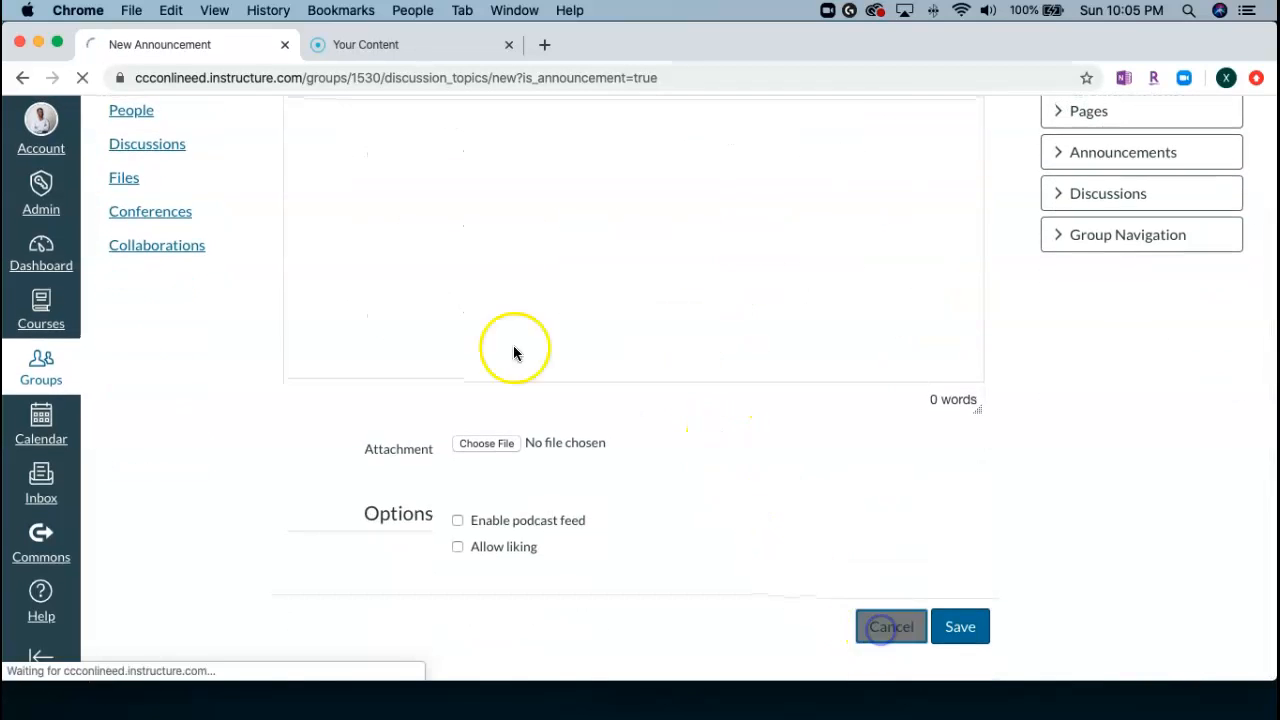
Look over the group's Pages list and its People roster of members and teachers.
click(133, 306)
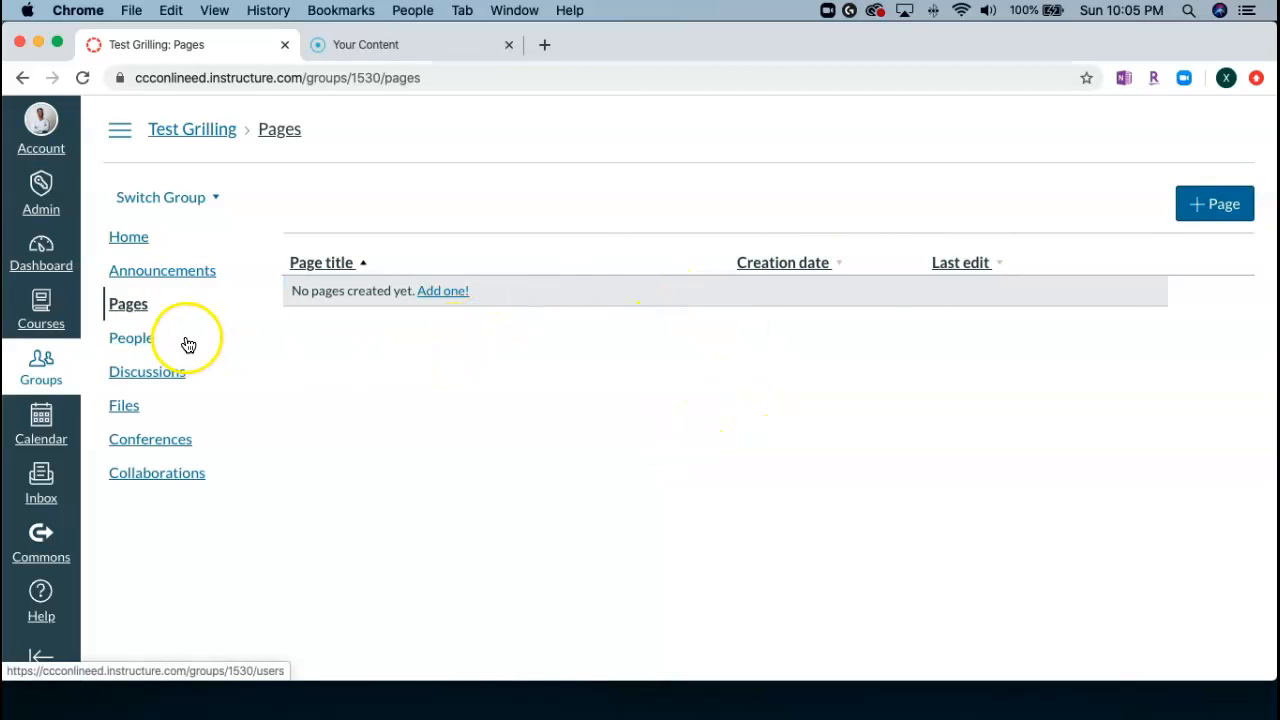
click(130, 345)
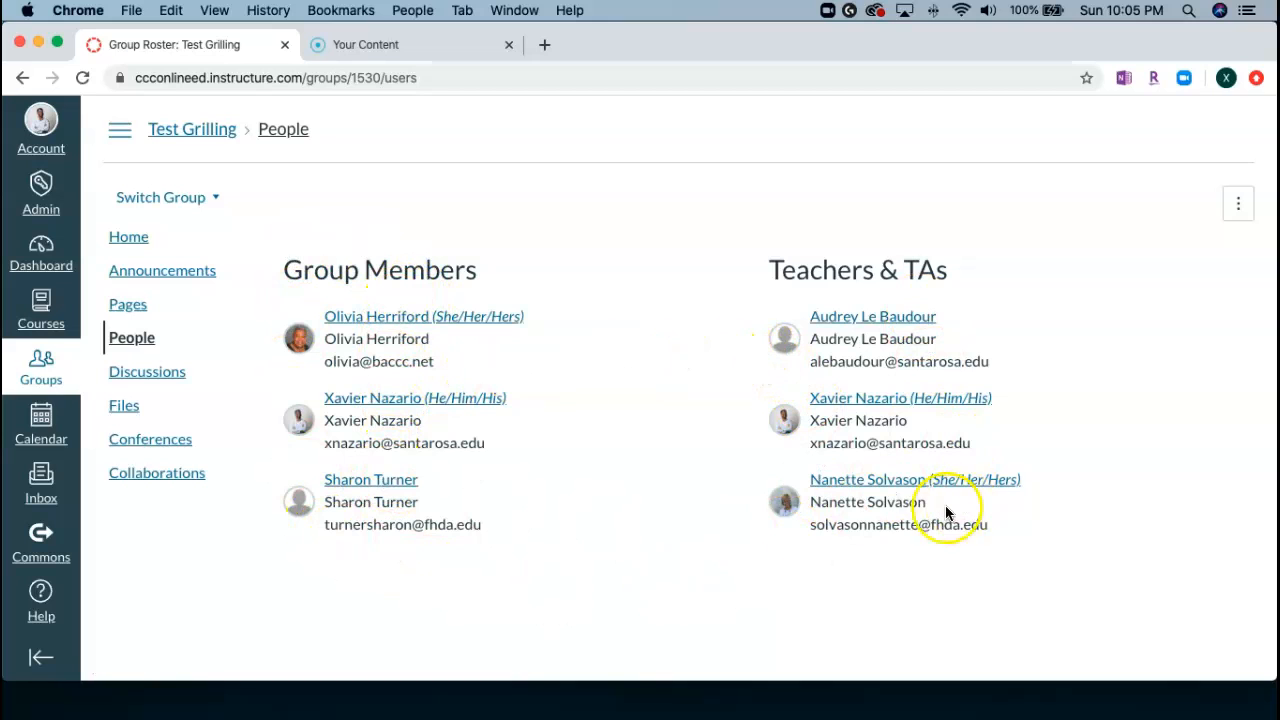
Open a blank new discussion topic in the group's discussions and review its form.
click(139, 378)
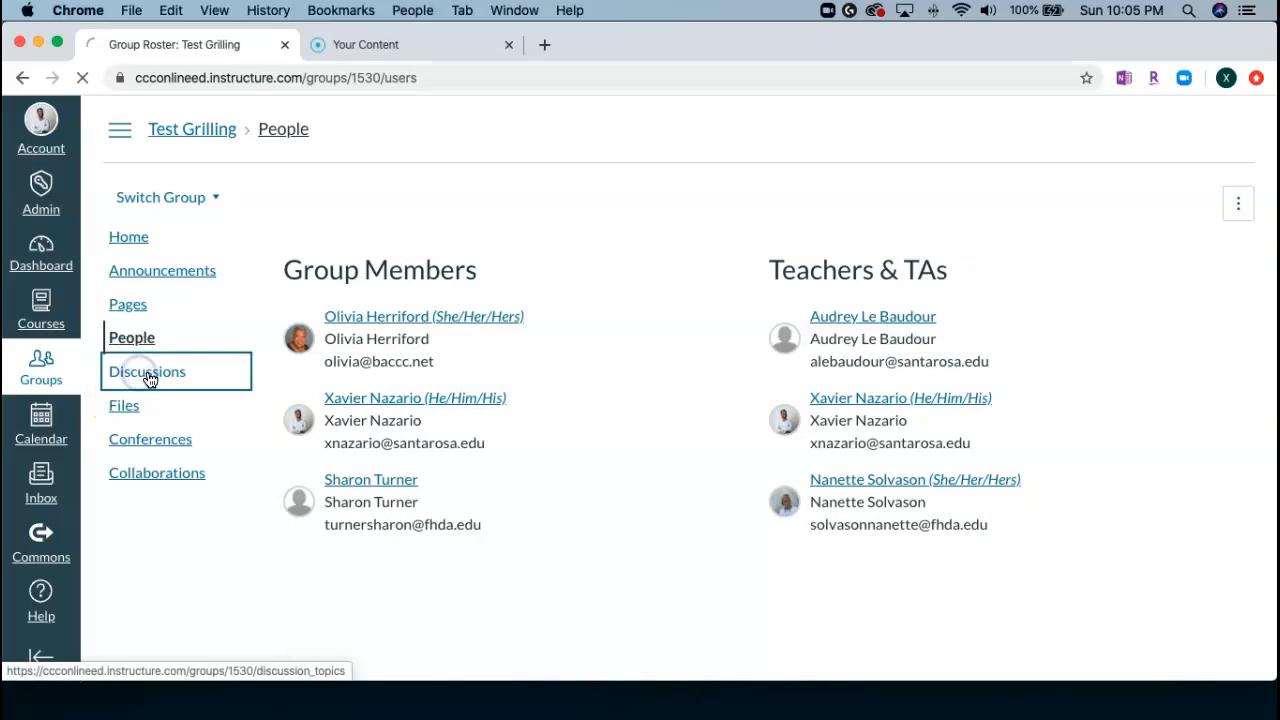
click(1160, 208)
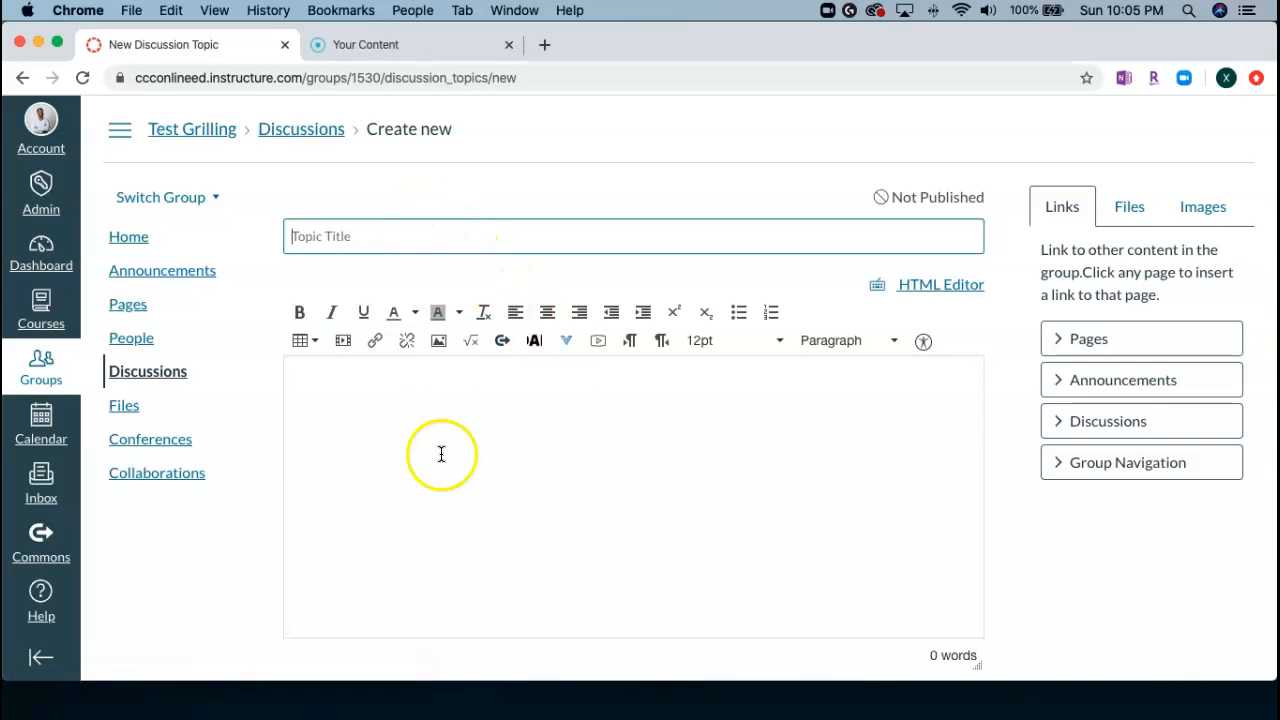
scroll(457, 523, down, 5)
scroll(457, 523, up, 5)
scroll(457, 523, up, 1)
Leave the unsaved discussion for the group's Files and create a folder named Lecture Share.
click(122, 405)
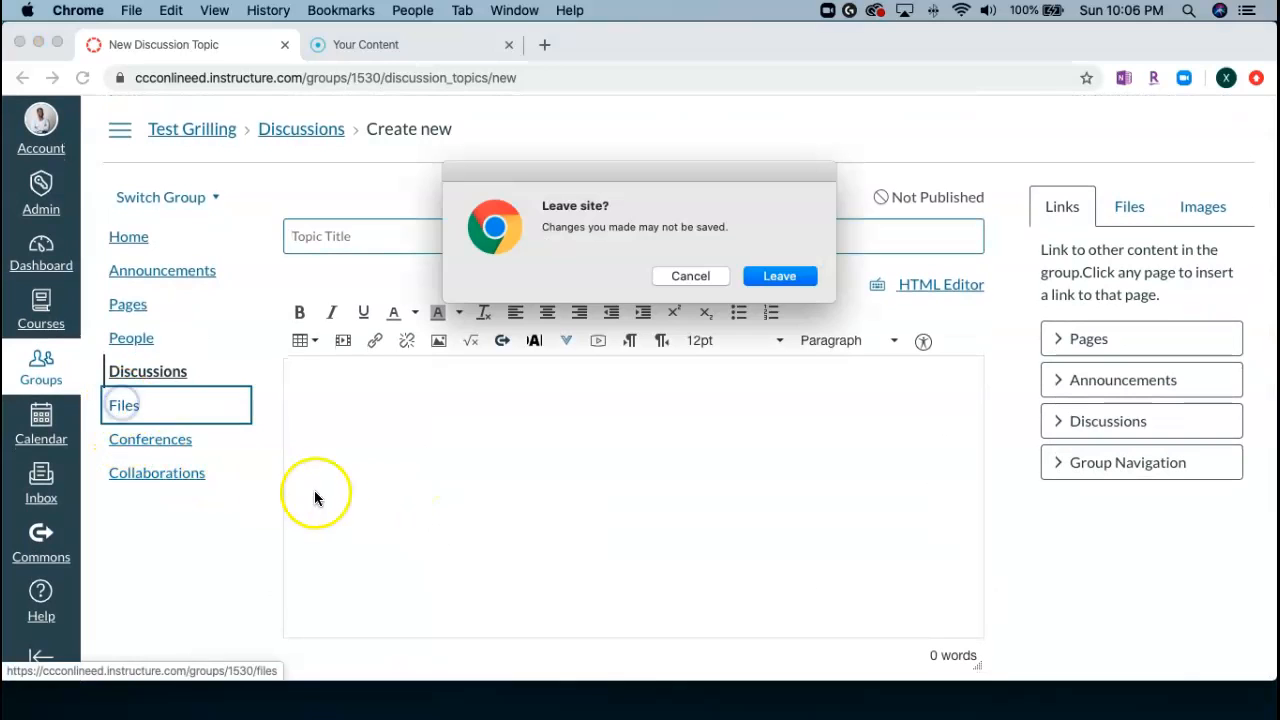
click(748, 281)
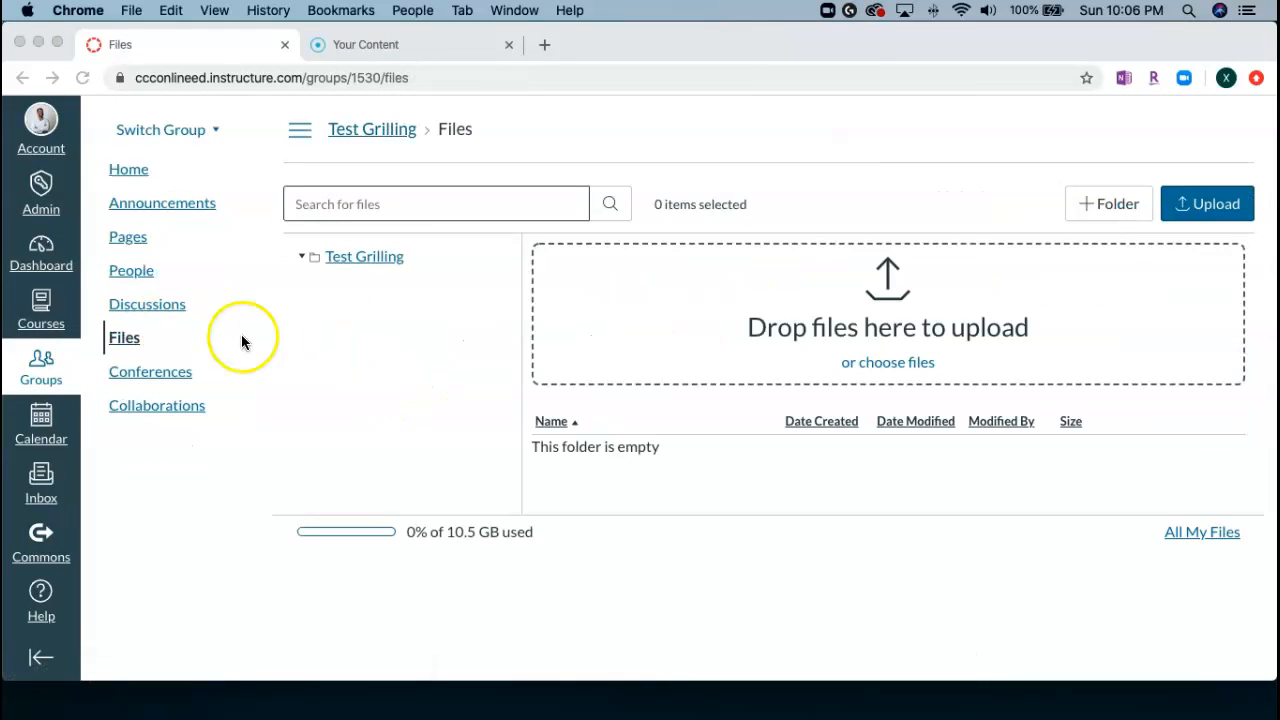
click(361, 258)
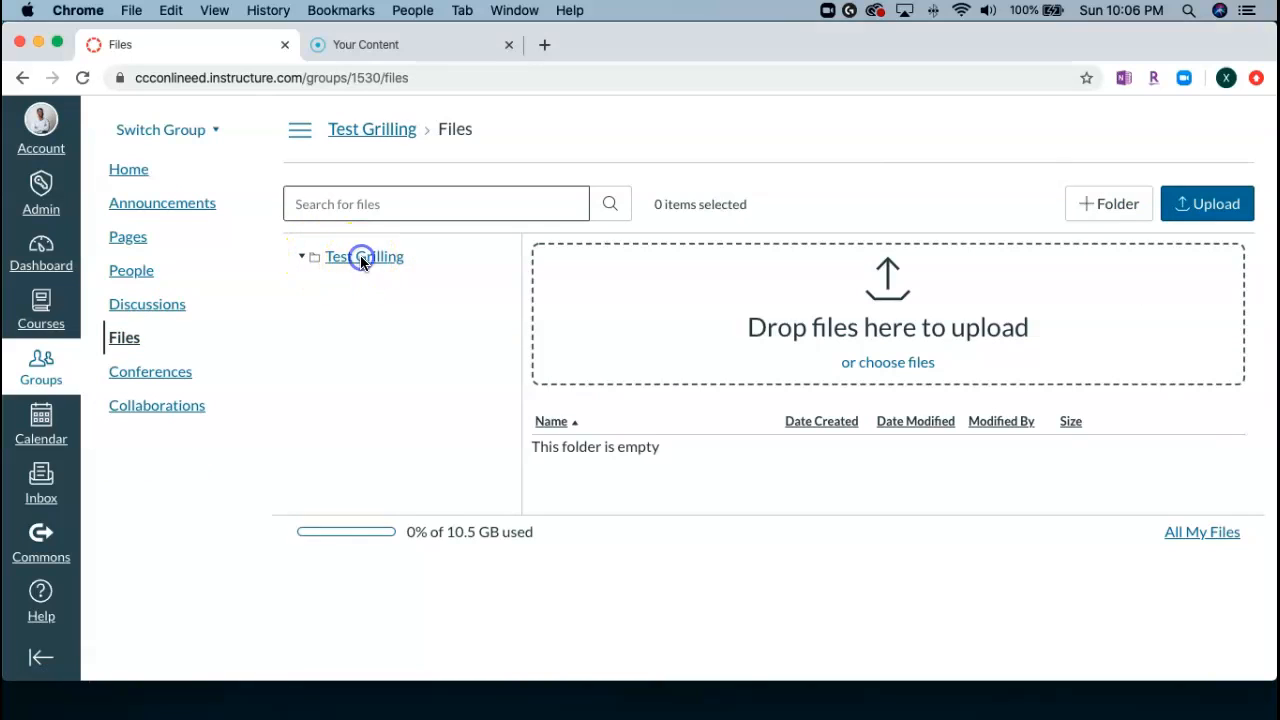
click(1118, 208)
click(1117, 214)
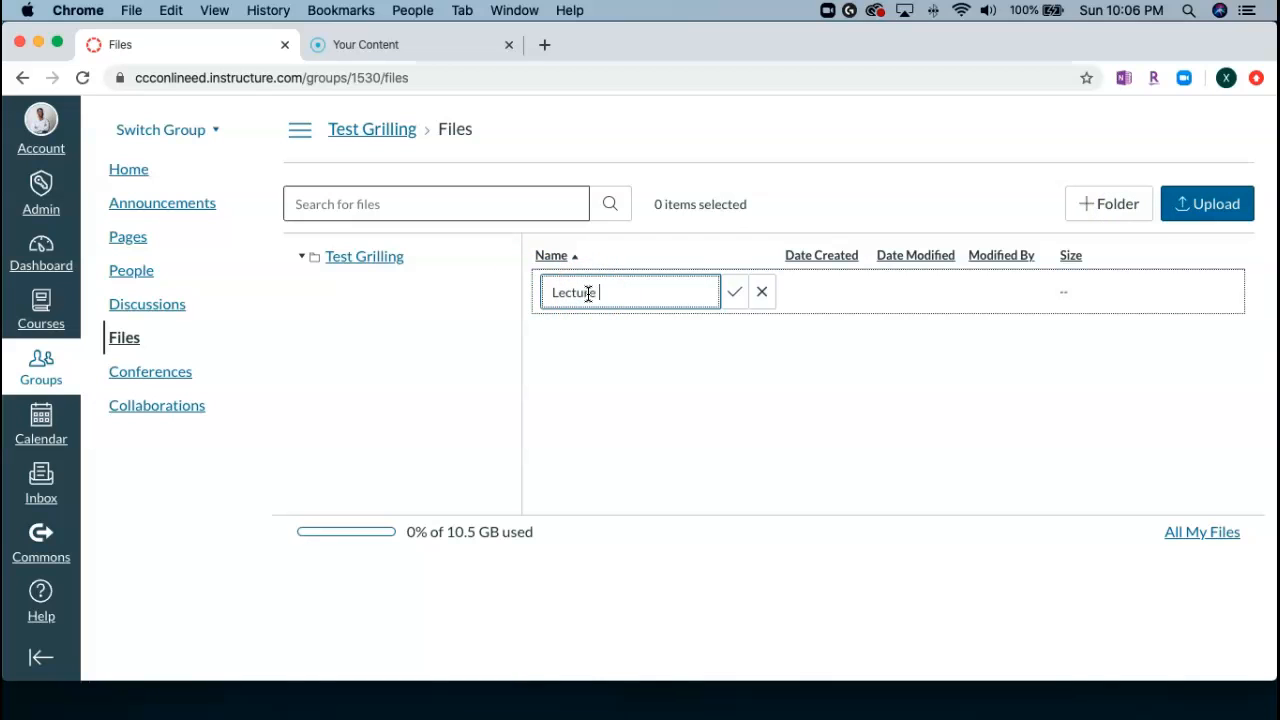
key(Return)
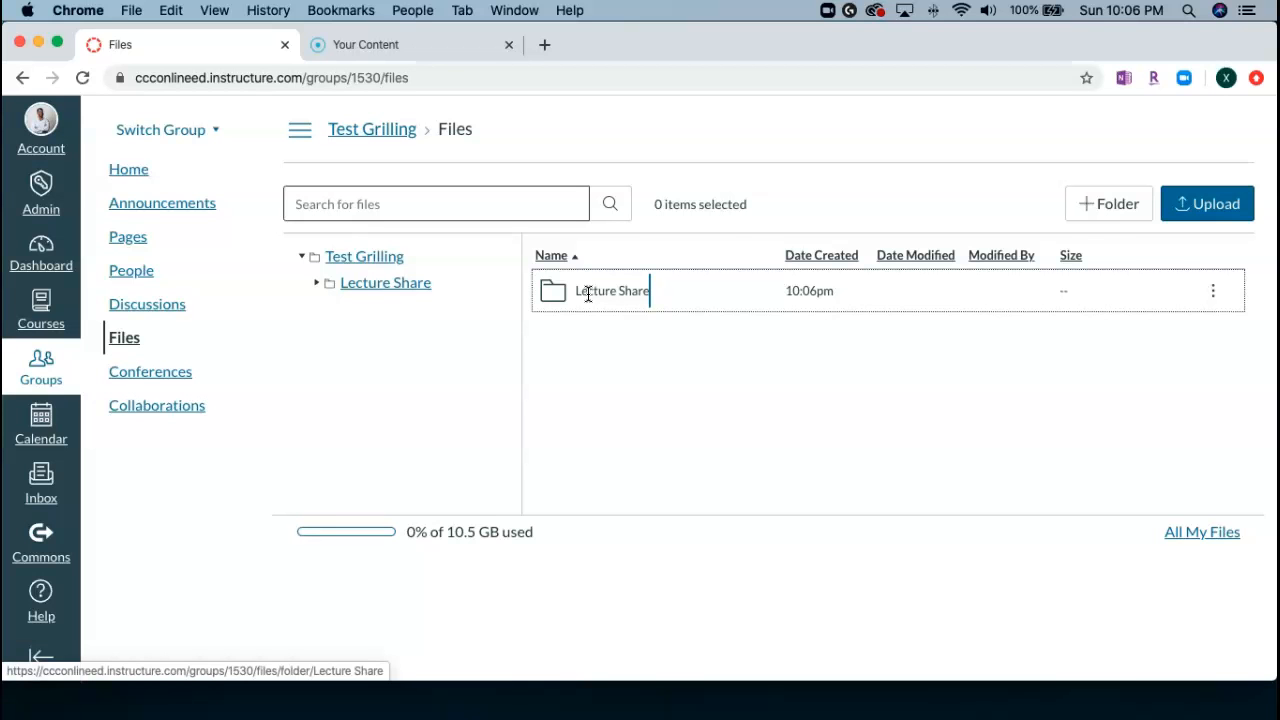
Create a second folder named Lab Share in the group's files.
click(1121, 210)
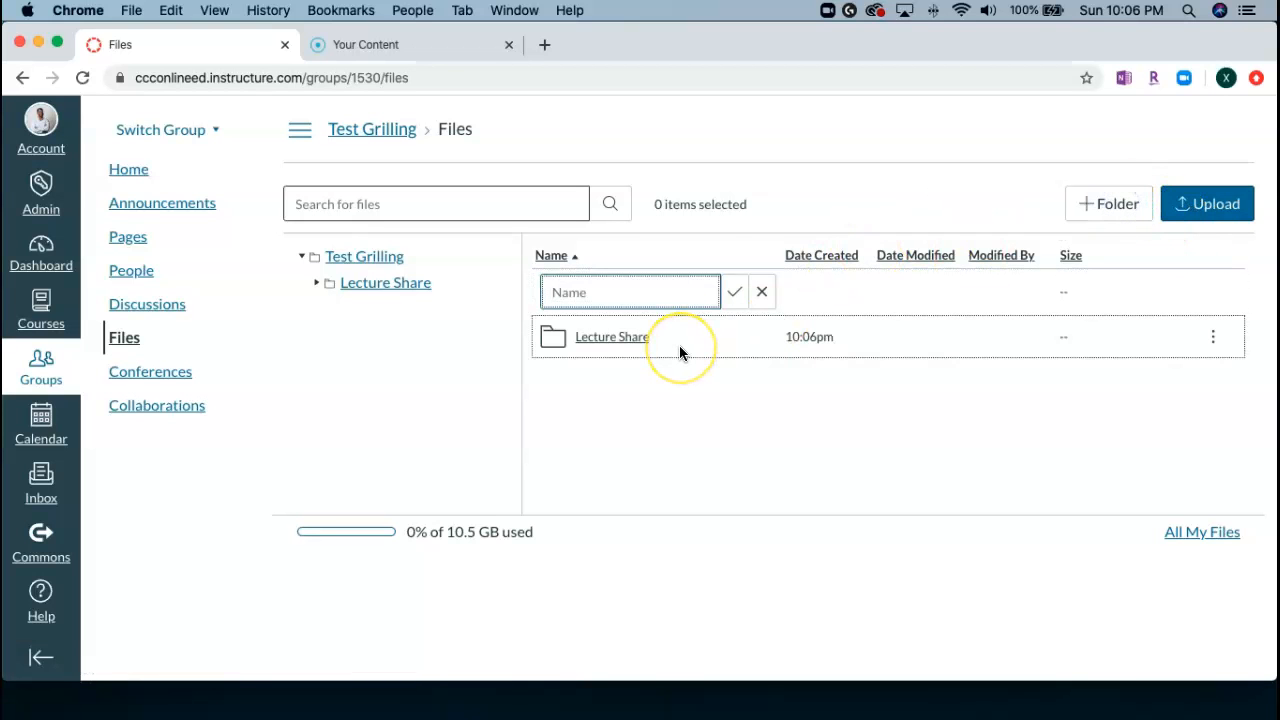
text(Lab Share)
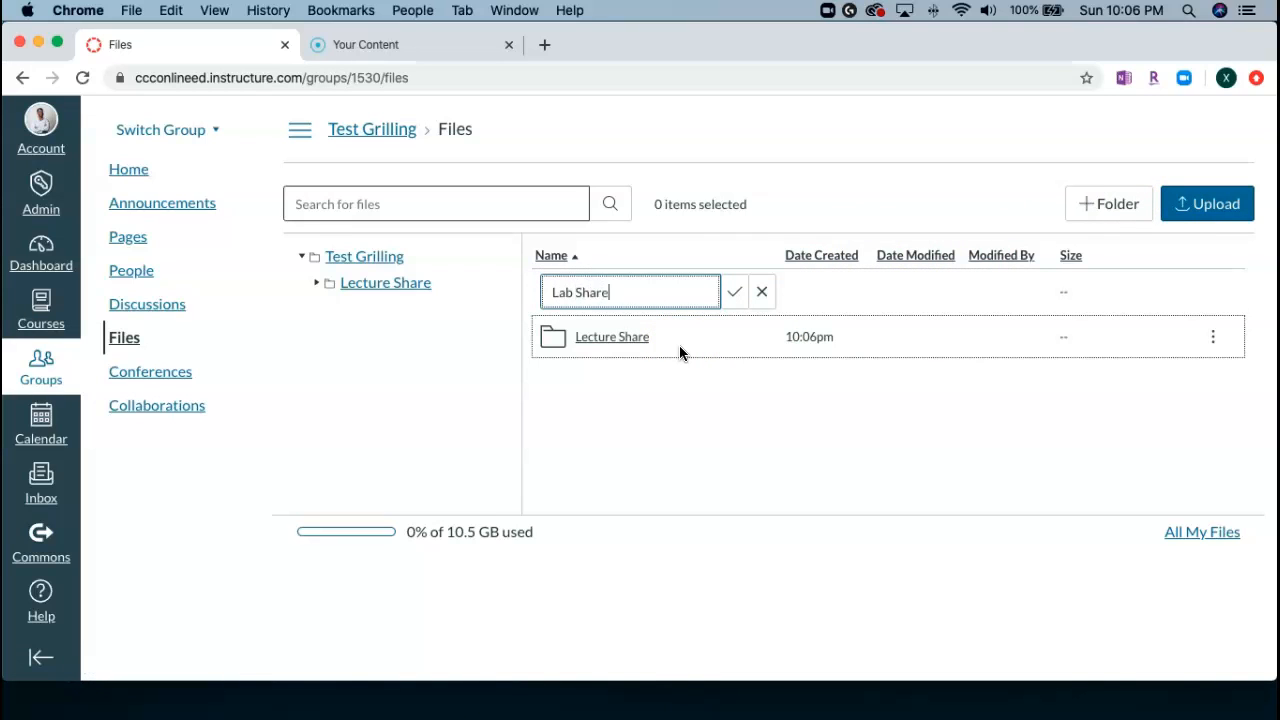
key(Return)
Create a folder named Interesting Articles in the group's files and discard the extra unnamed folder.
click(1110, 212)
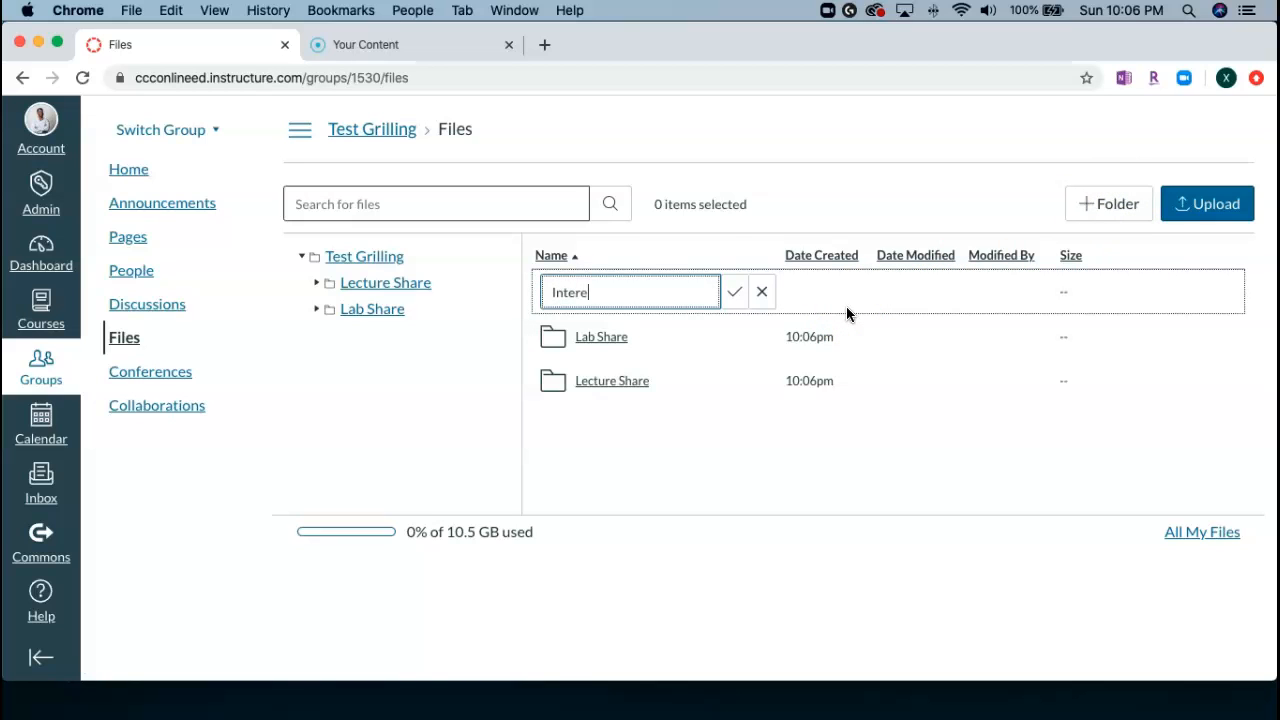
text(Interesting Arg)
key(BackSpace)
text(ticles)
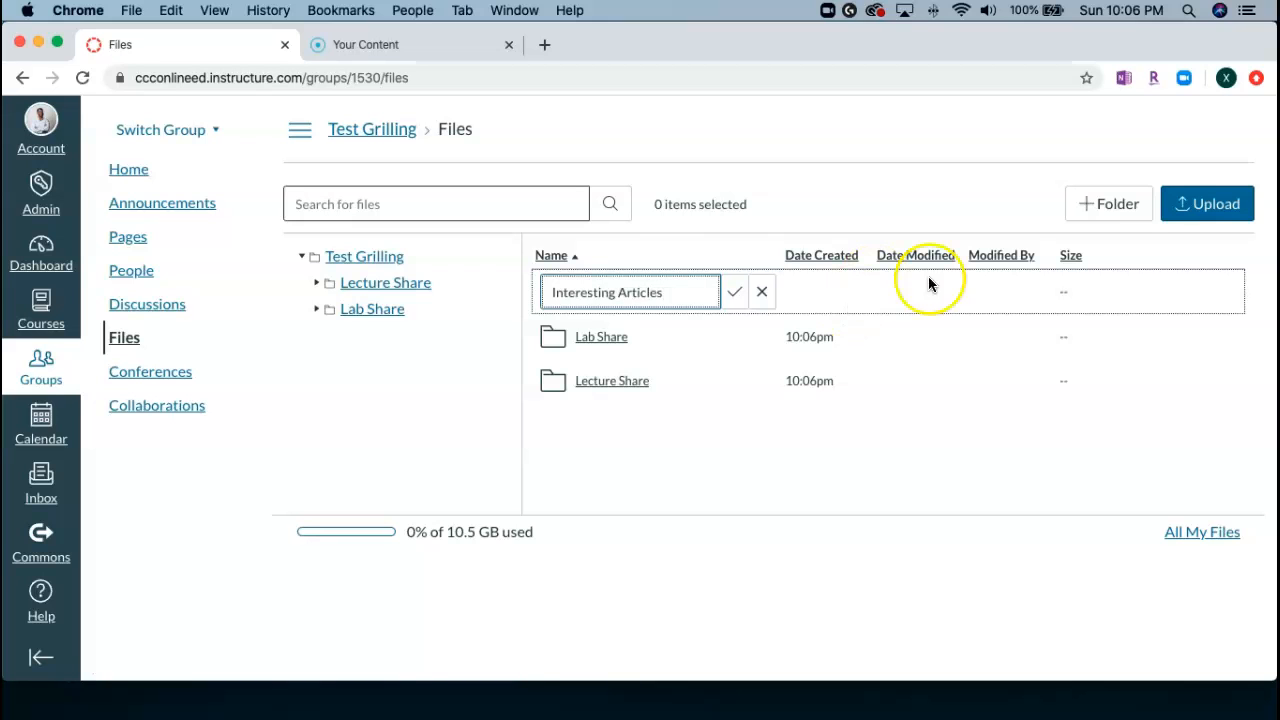
click(1118, 208)
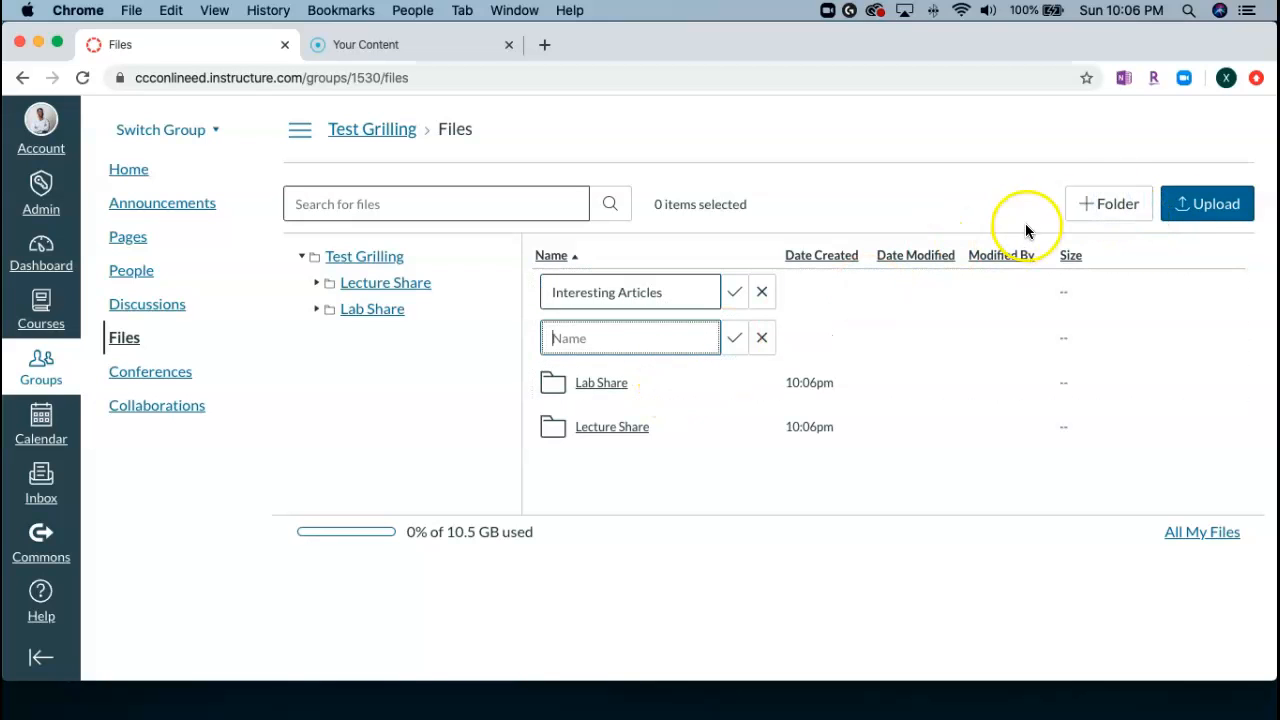
click(761, 337)
click(734, 291)
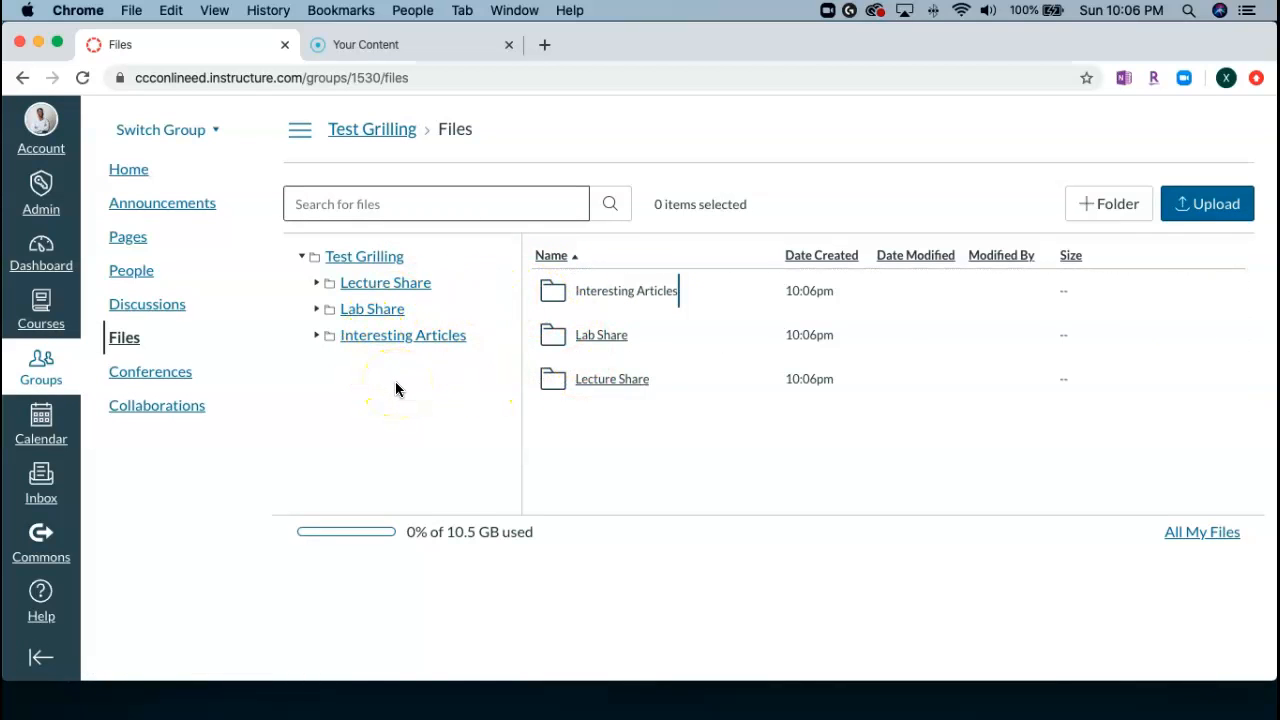
View the Interesting Articles folder and return to the Test Grilling homepage through the list of all joined groups.
click(628, 292)
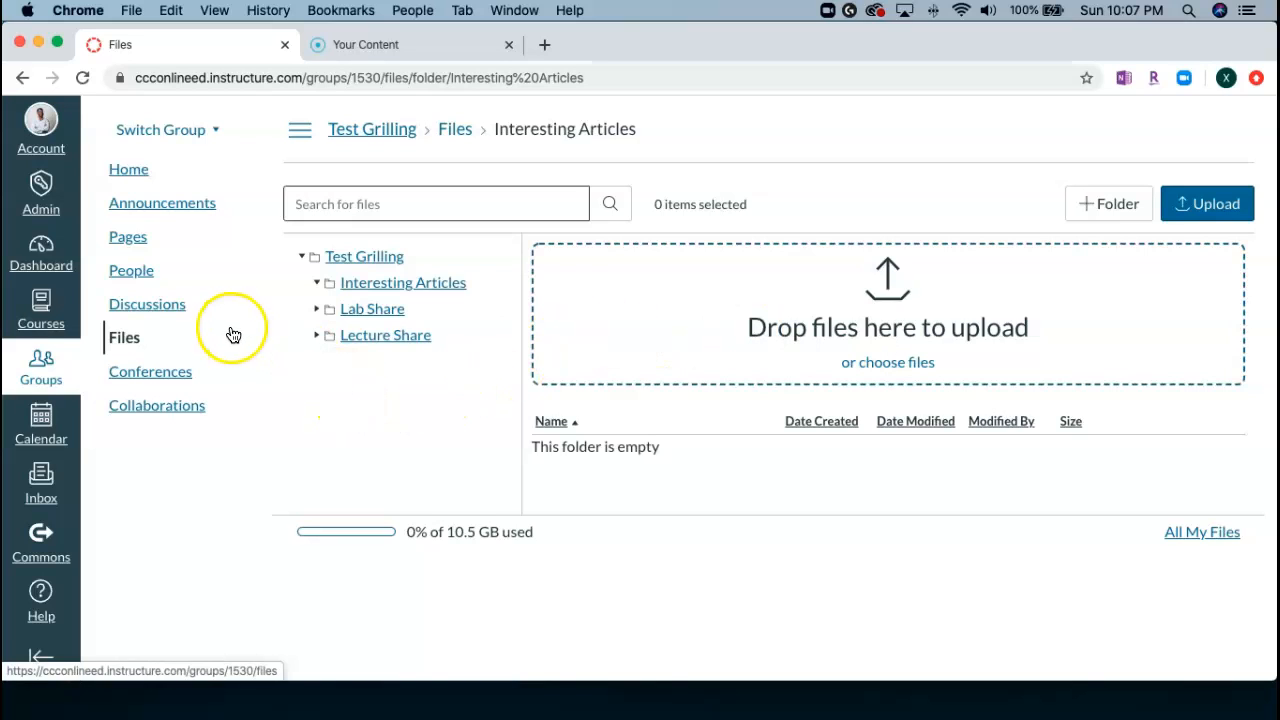
click(36, 688)
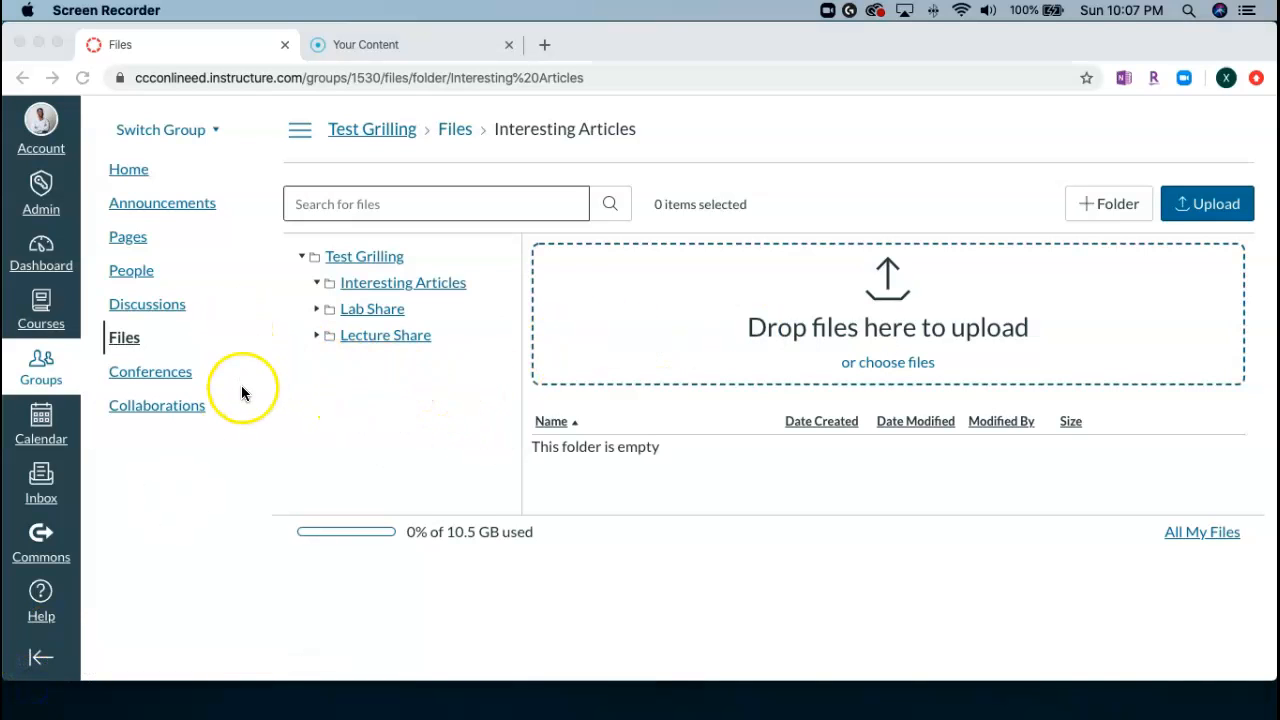
click(35, 368)
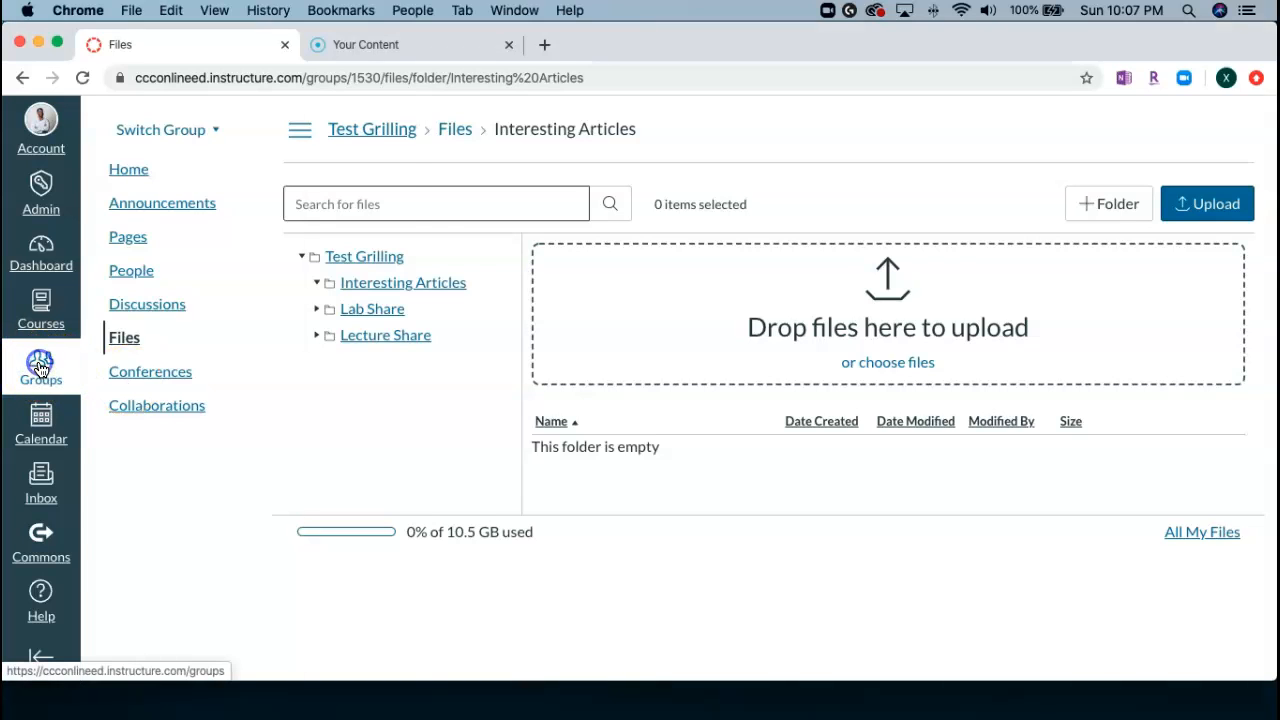
click(38, 368)
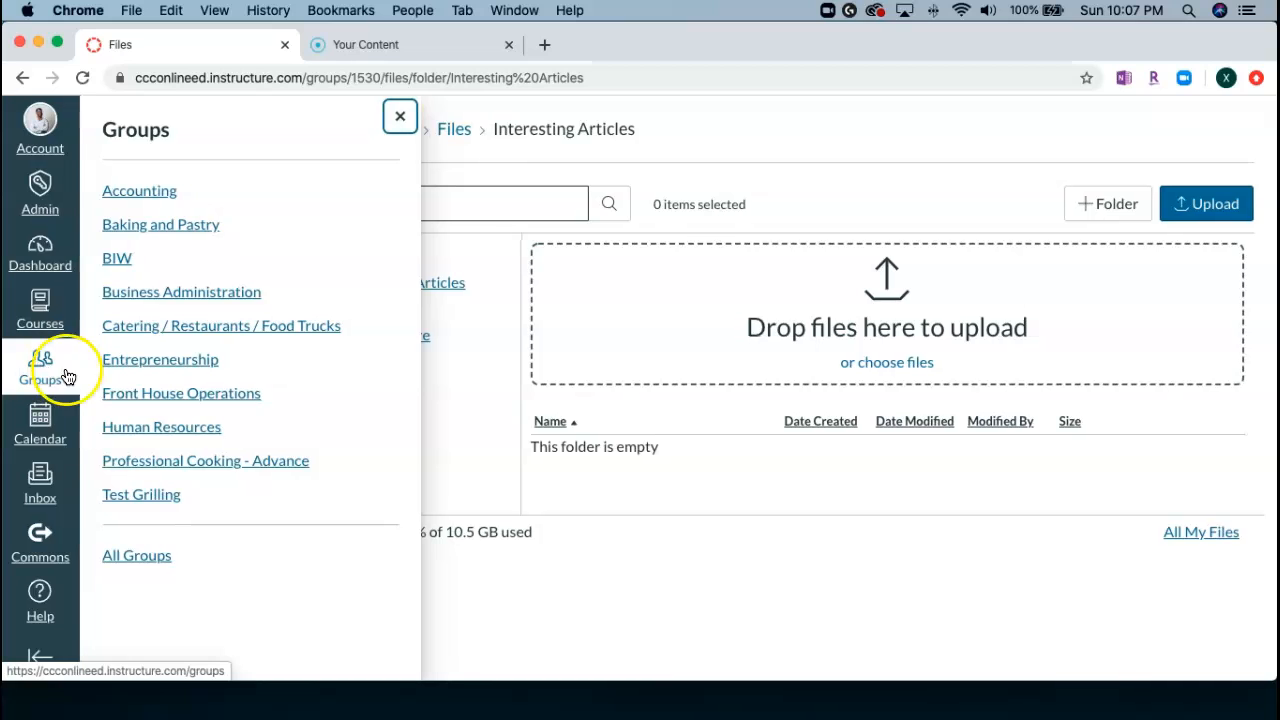
click(133, 499)
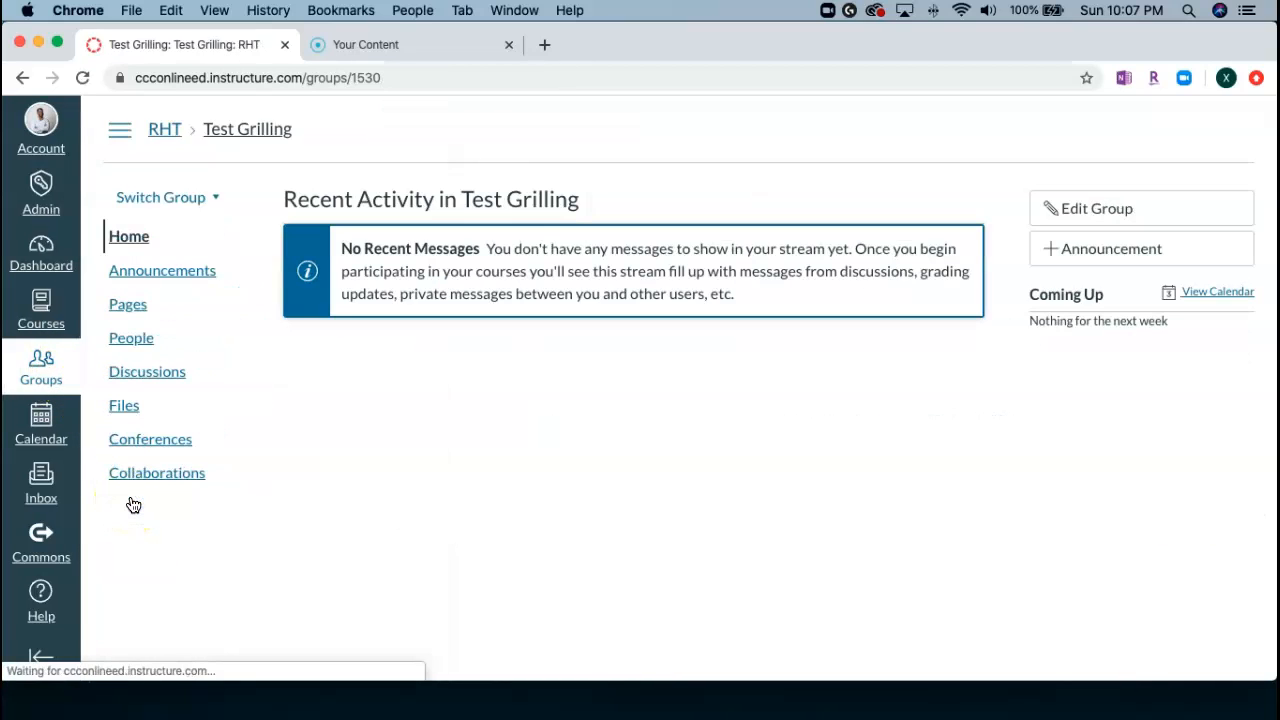